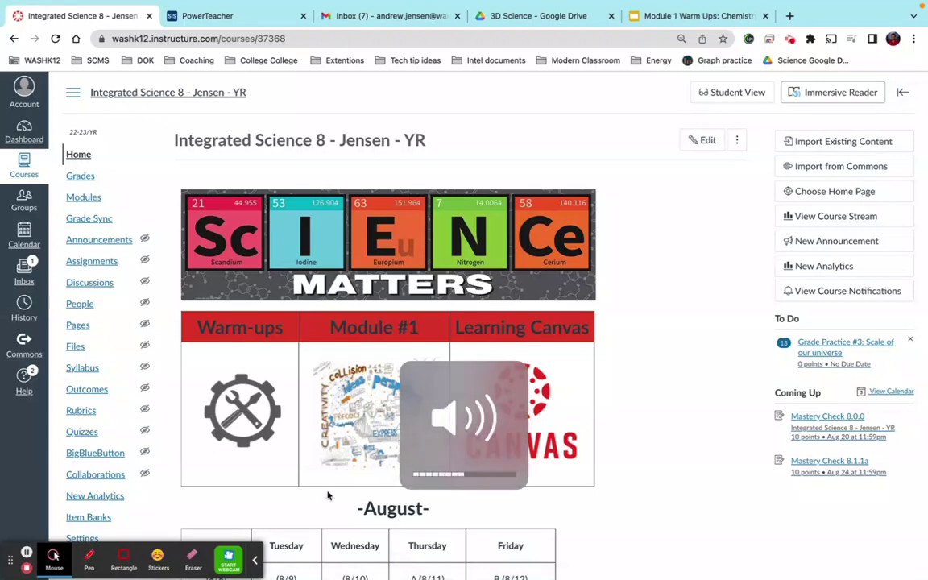
Step: Open the course Assignments page, then collapse and re-expand the Imported Assignments group
click(255, 559)
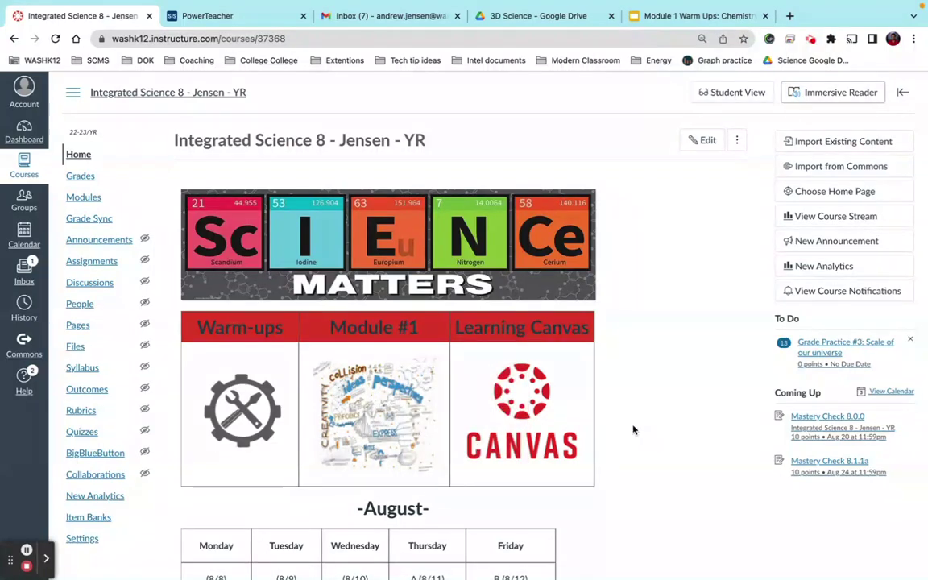
scroll(633, 429, down, 3)
scroll(633, 429, up, 3)
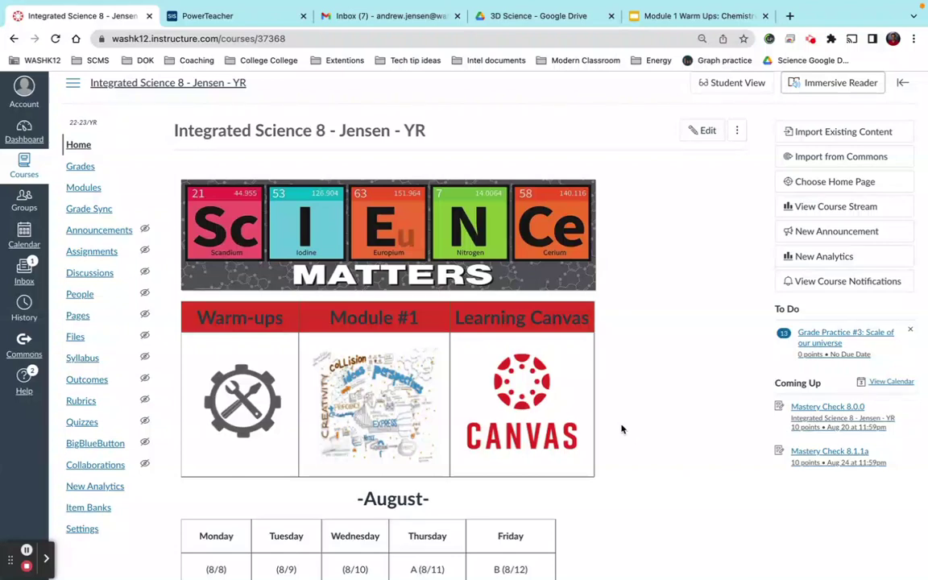
click(90, 256)
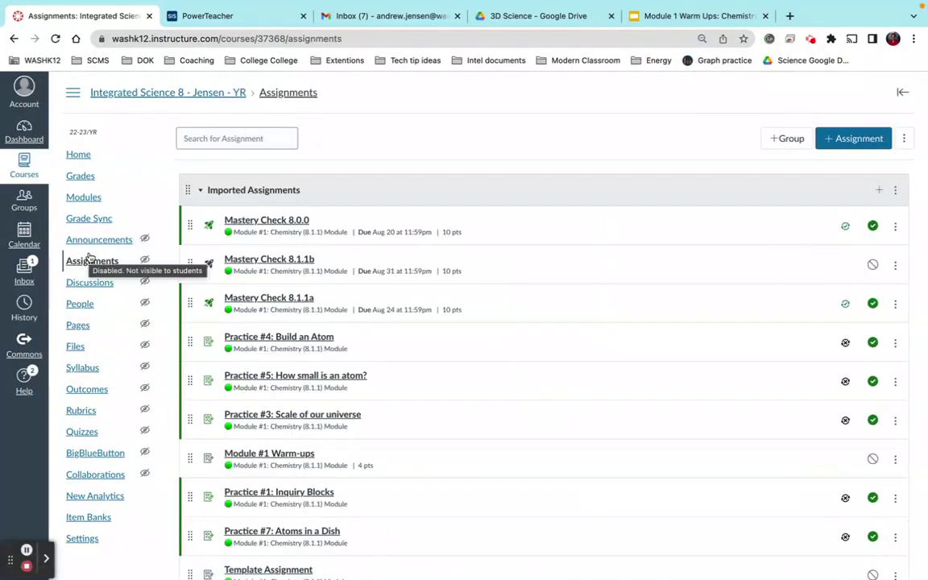
click(248, 191)
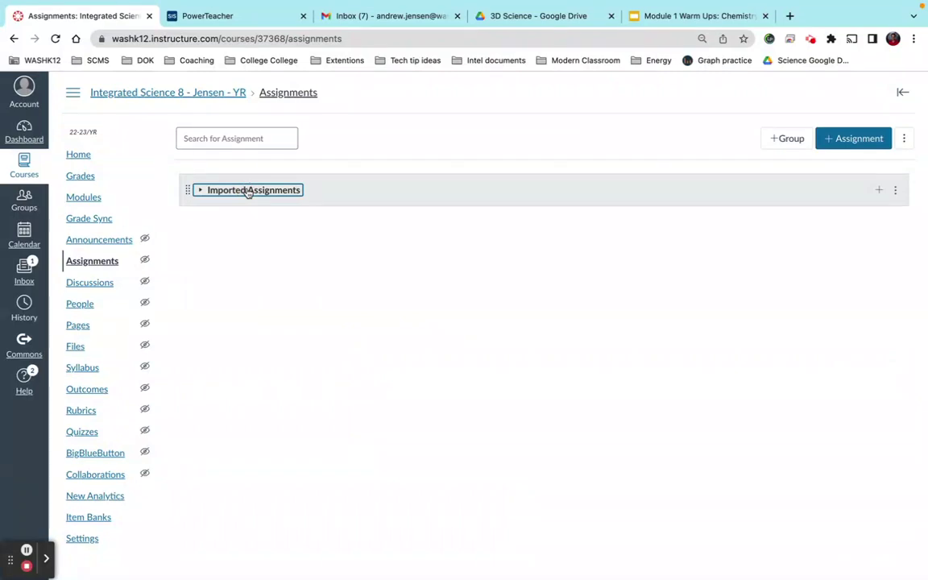
click(248, 191)
Step: Scroll through the Imported Assignments list to review its assignments
scroll(242, 304, down, 5)
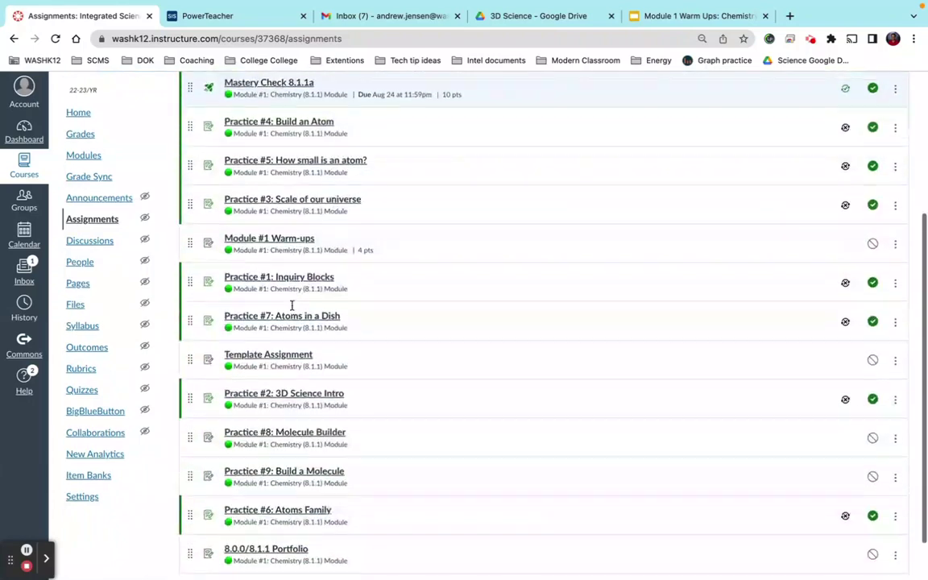
scroll(292, 304, down, 1)
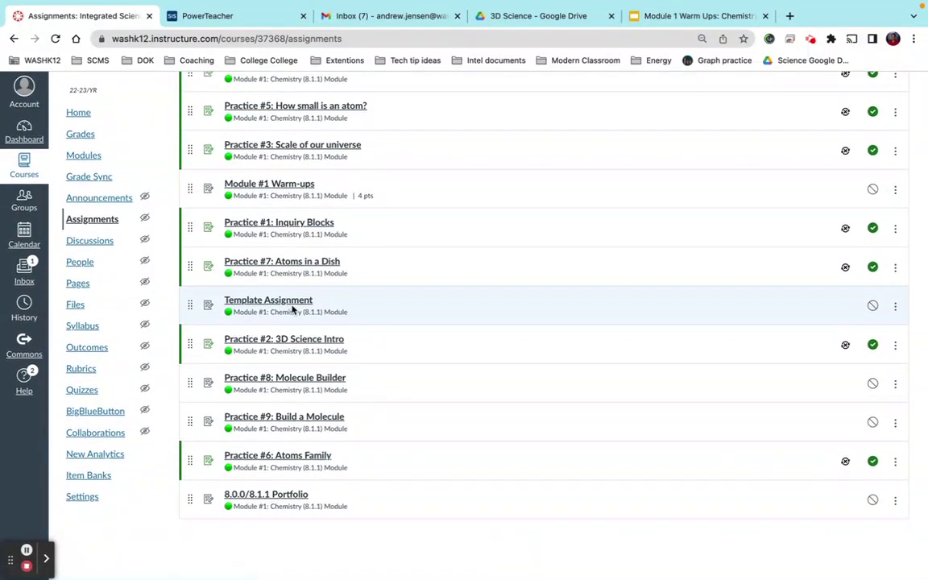
scroll(292, 309, up, 5)
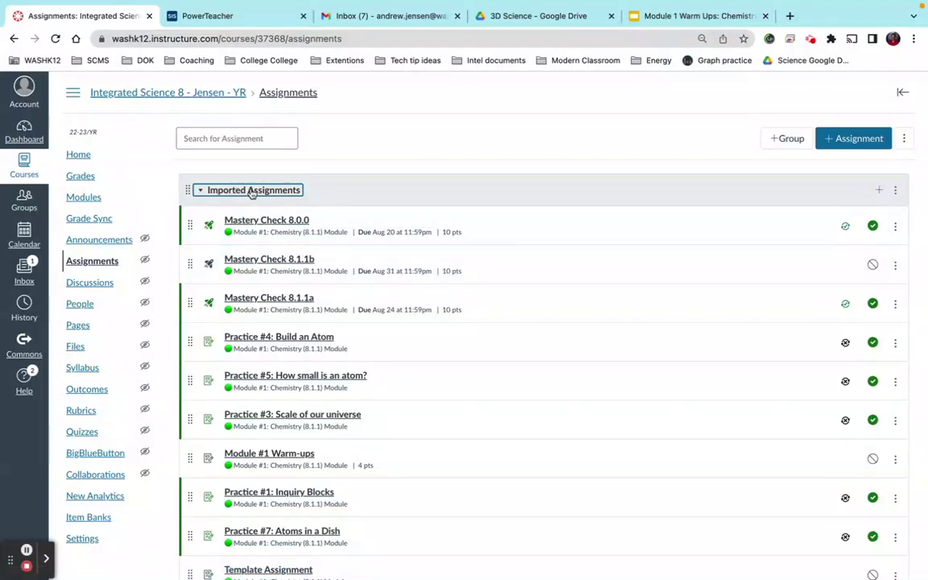
scroll(278, 296, down, 2)
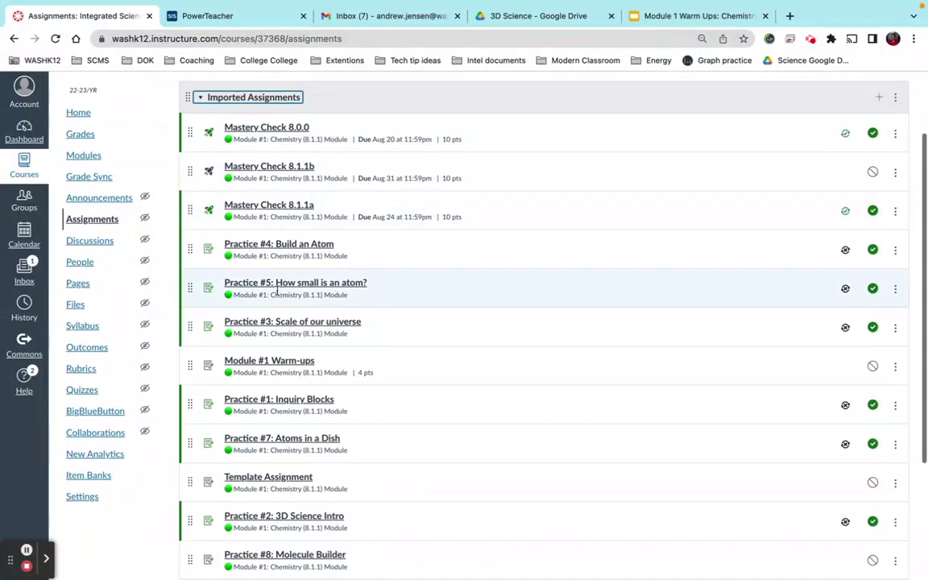
scroll(276, 294, down, 3)
scroll(276, 294, up, 3)
scroll(274, 242, up, 2)
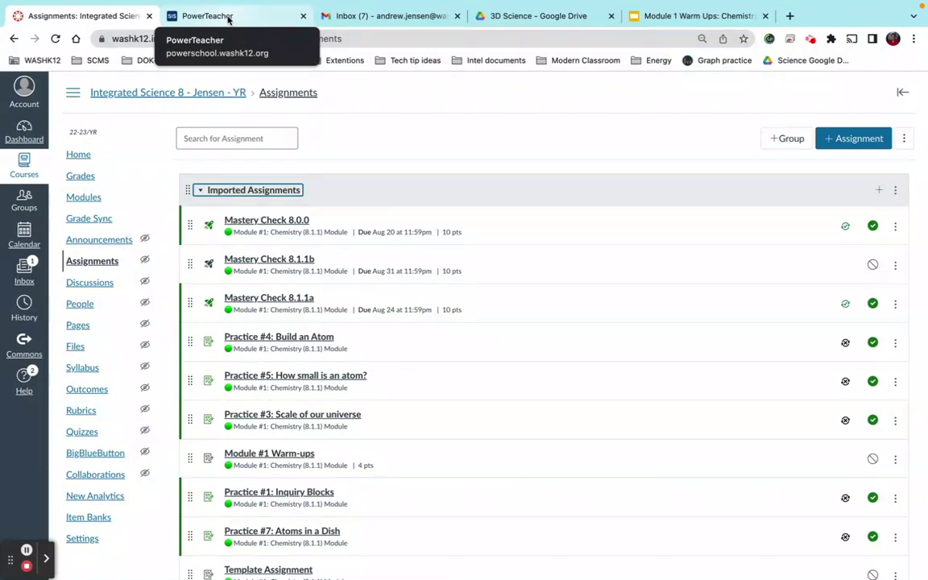
Step: Show PowerTeacher Pro's Grading Categories page listing Assignments, Assessments and Aide
click(229, 19)
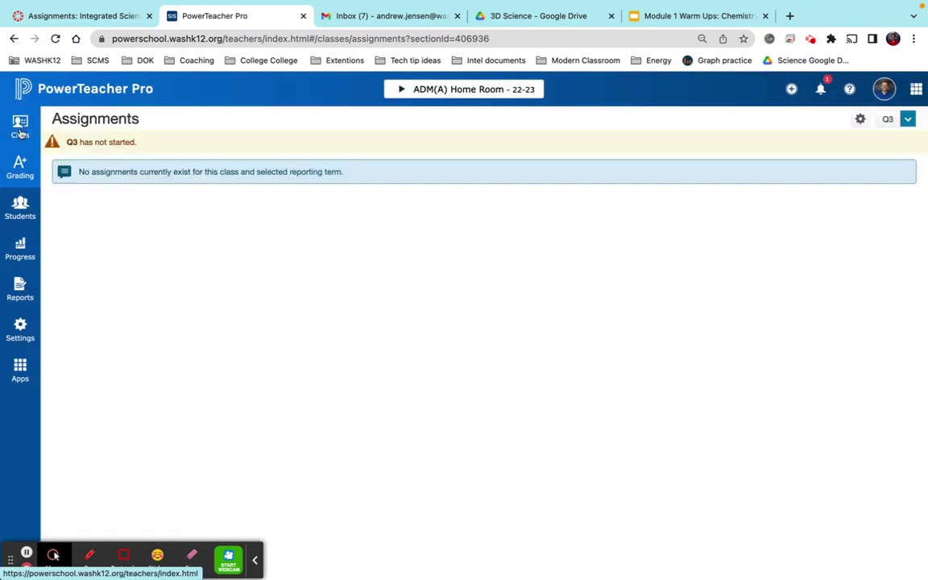
click(20, 169)
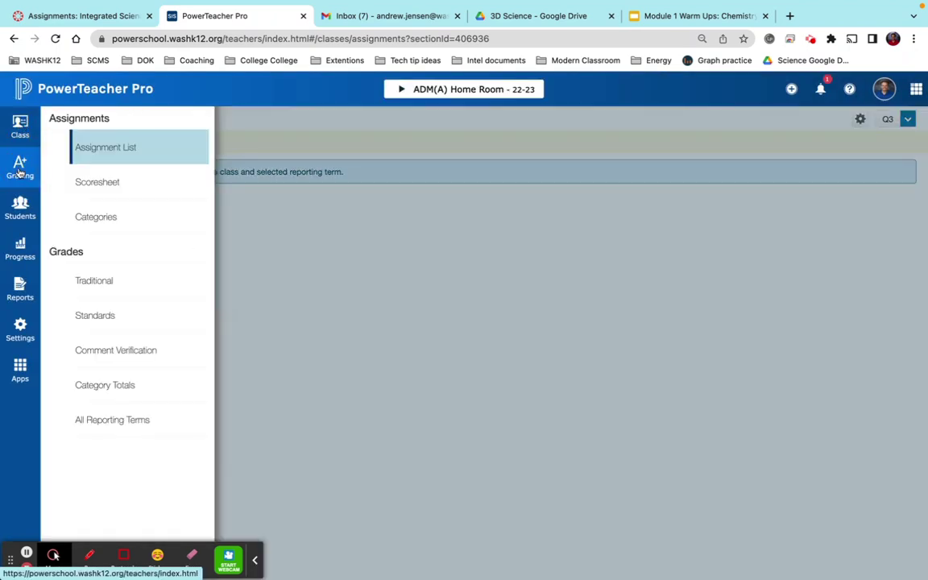
click(96, 217)
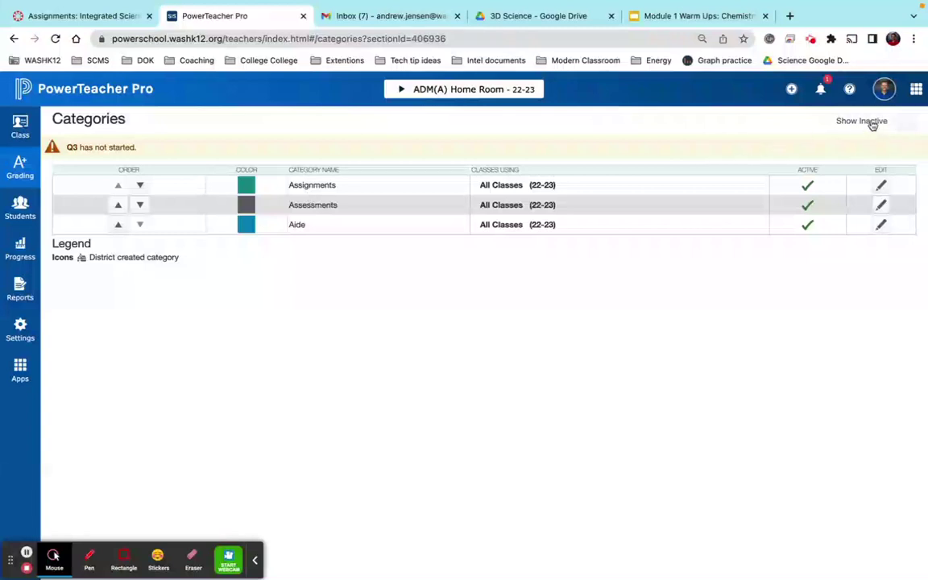
click(905, 122)
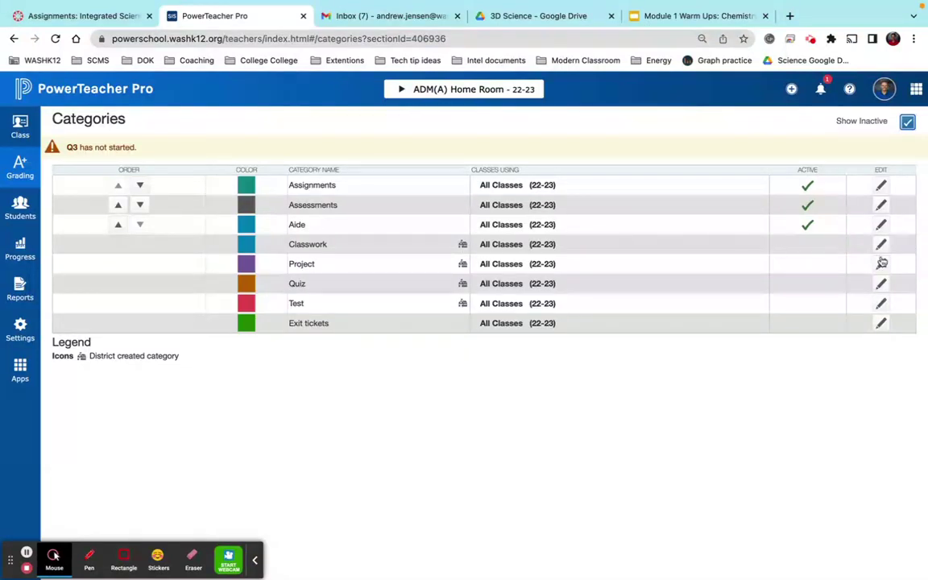
click(881, 244)
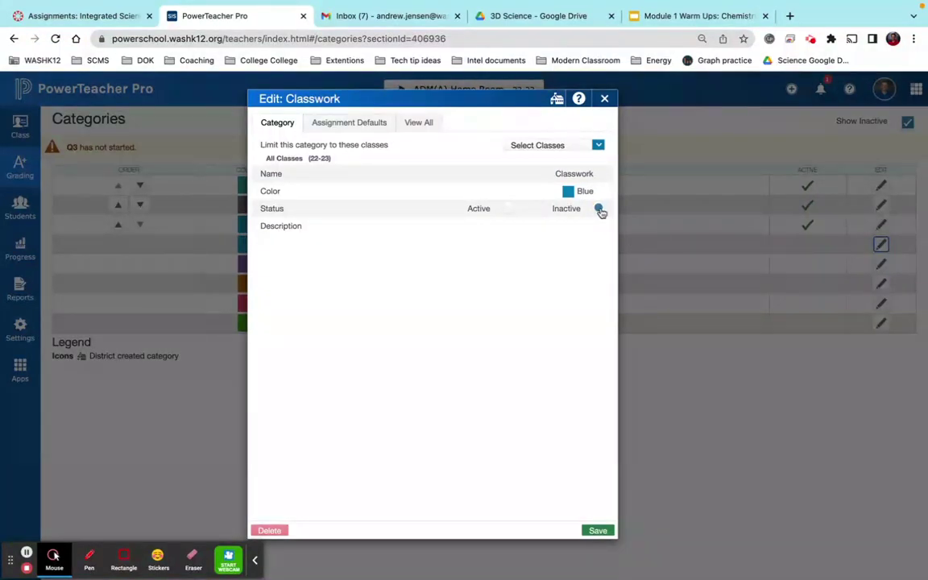
click(603, 99)
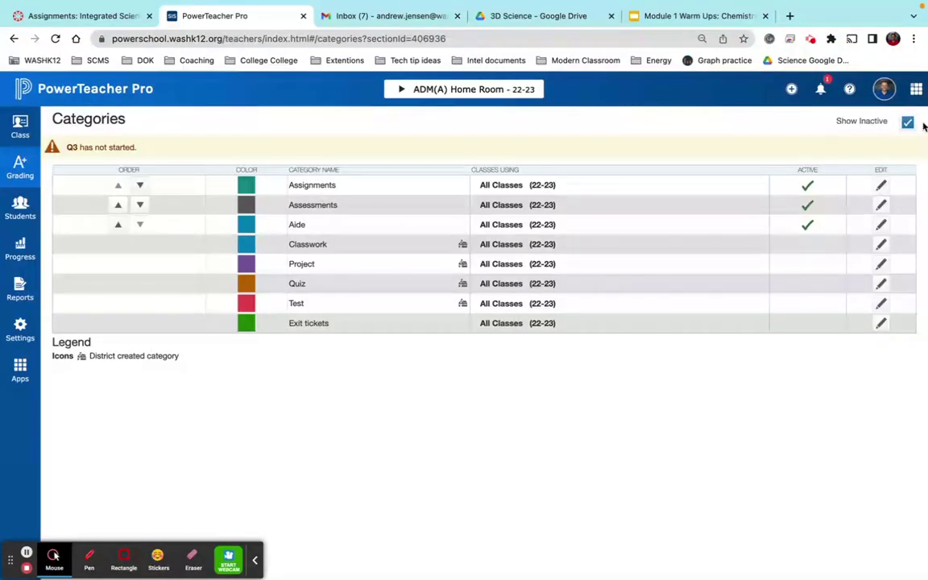
click(833, 116)
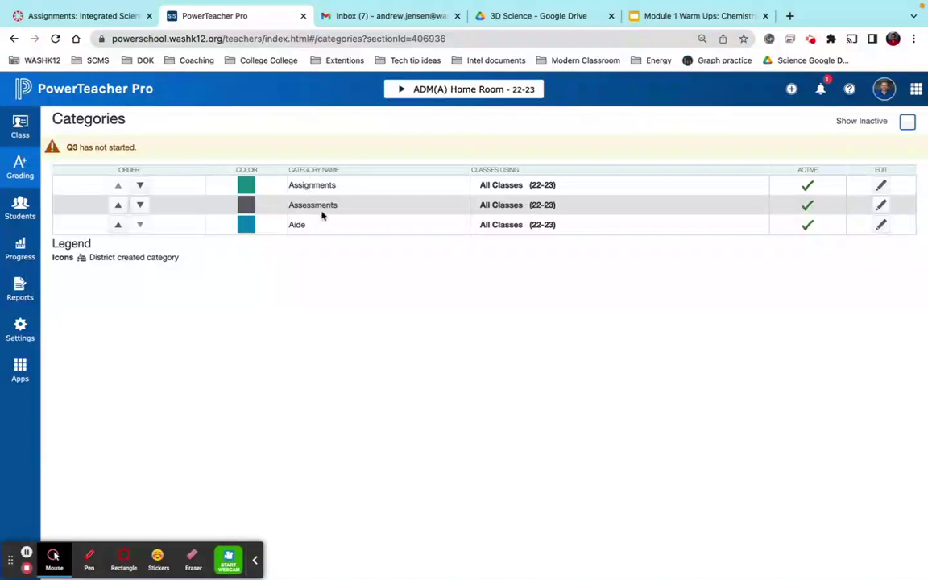
click(113, 16)
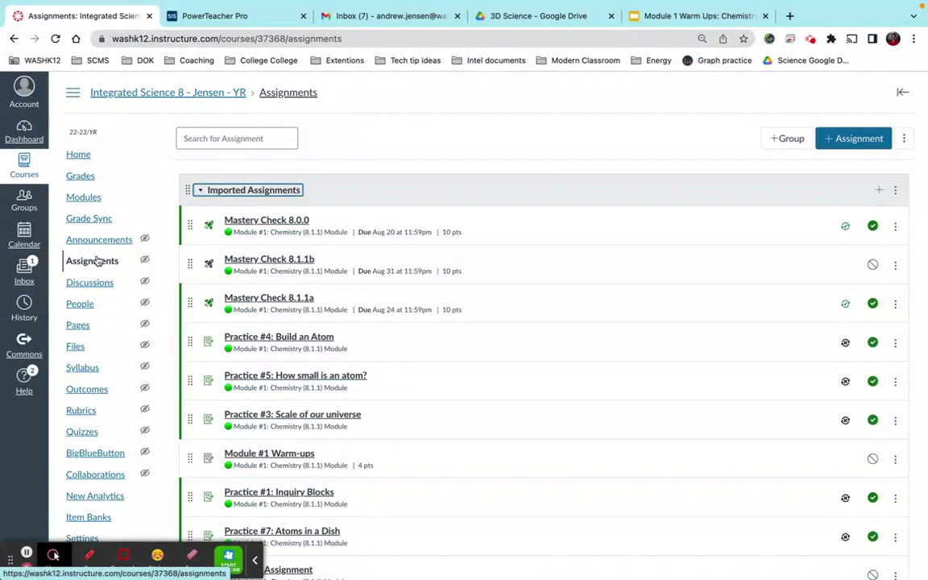
Step: Collapse Imported Assignments and start a new group named 'Assignments'
click(242, 192)
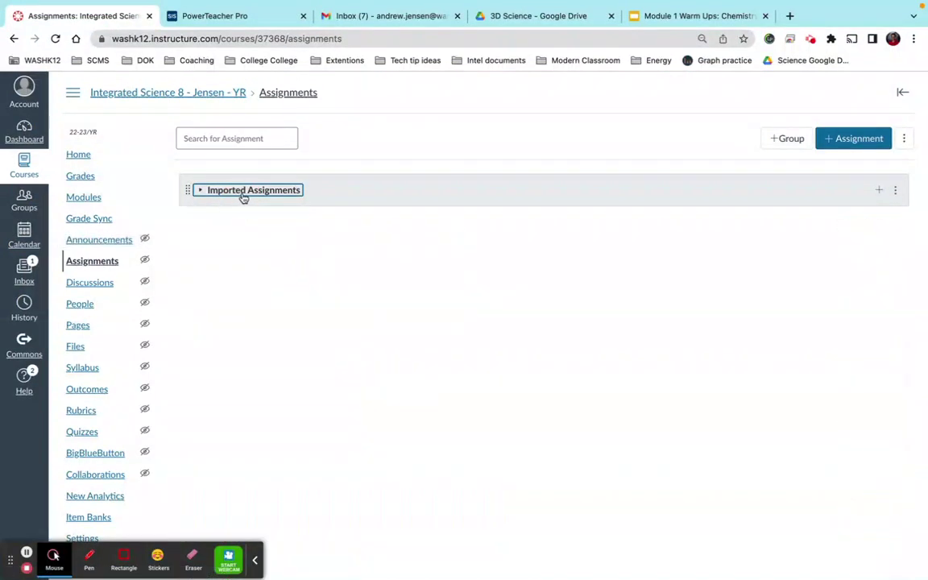
click(791, 139)
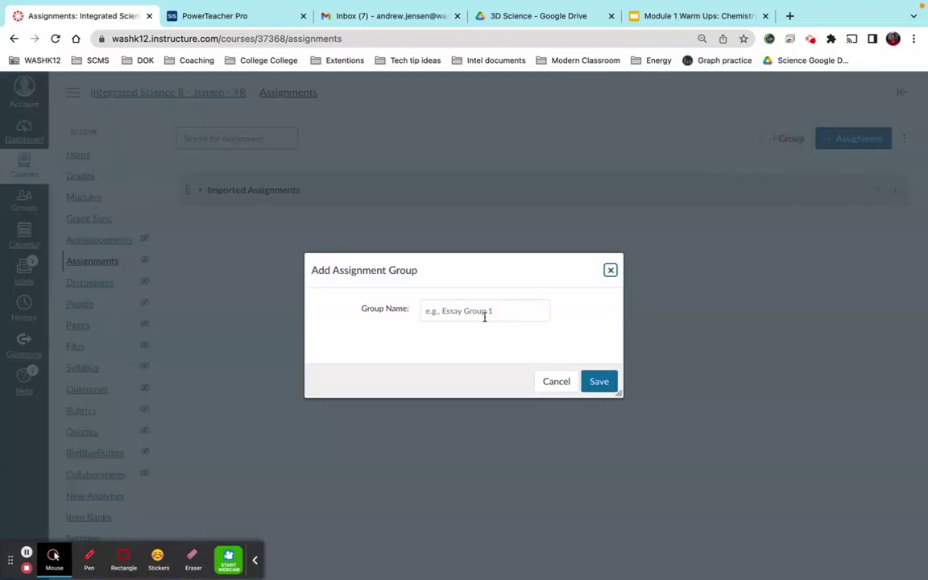
click(484, 312)
text(As)
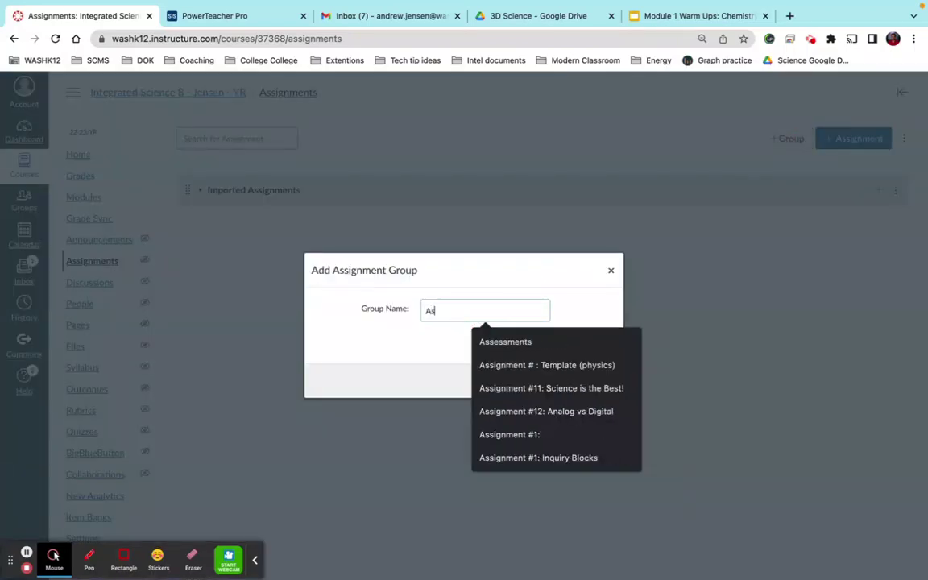
text(ee)
key(BackSpace)
text(si)
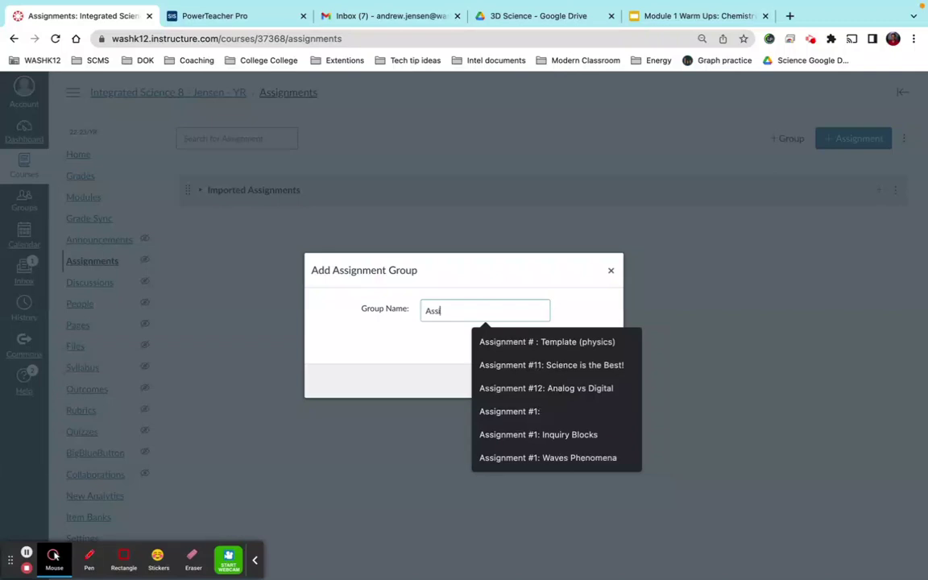
text(gnments)
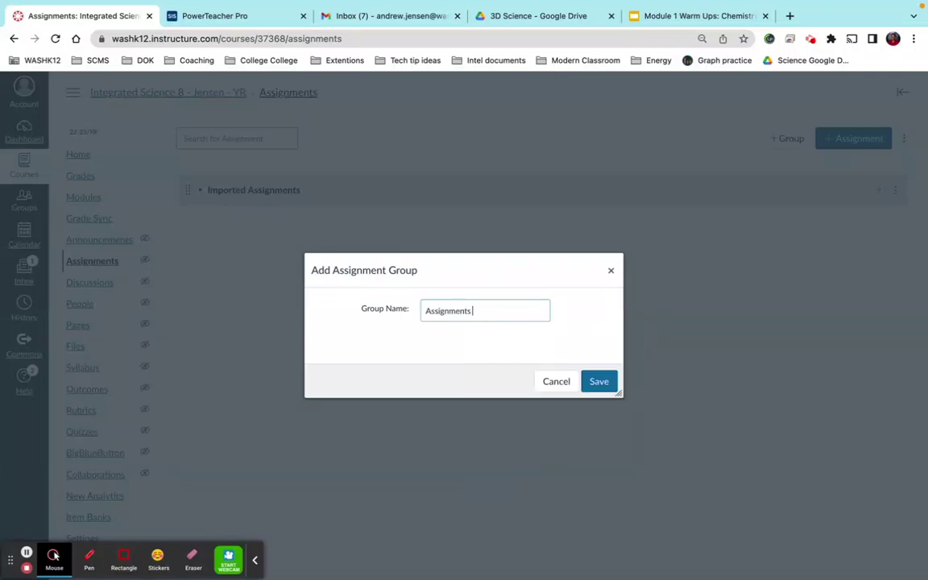
click(427, 311)
key(BackSpace)
text(a)
text(A)
Step: Confirm the category name in PowerTeacher Pro, then save the Assignments group in Canvas
click(237, 17)
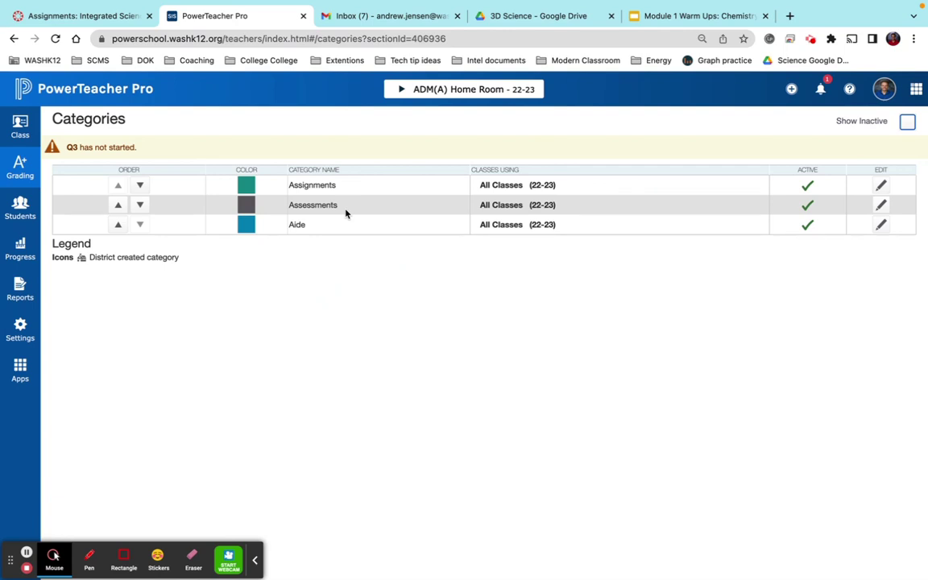
click(51, 16)
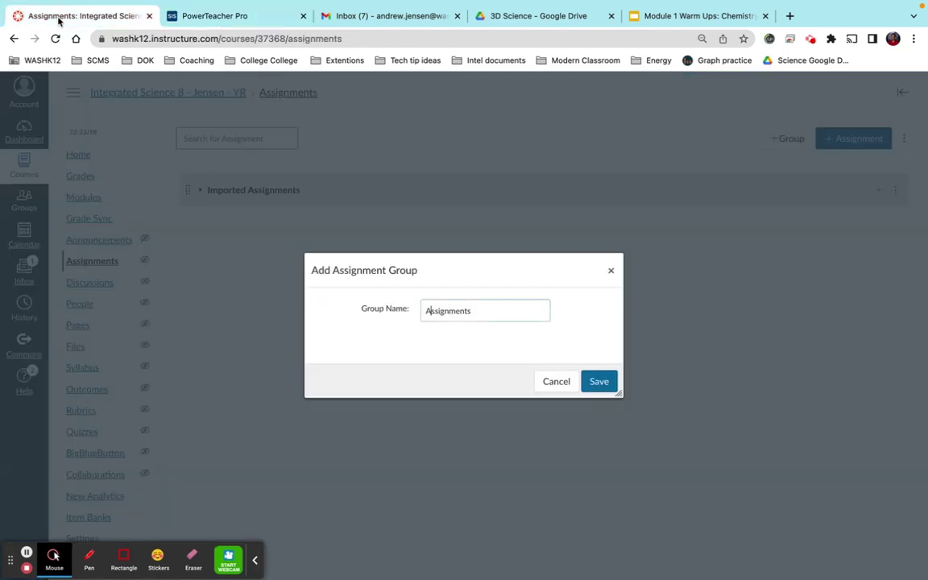
click(594, 381)
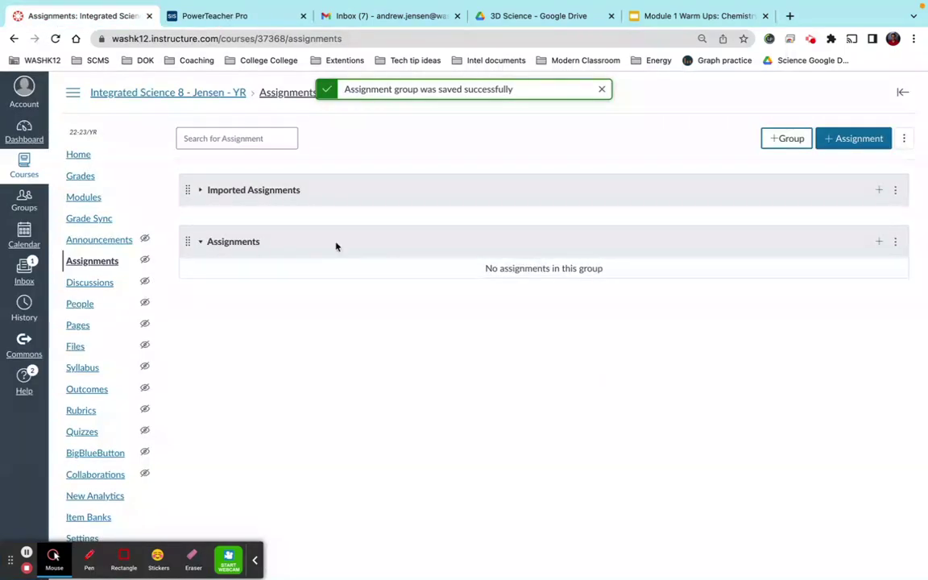
Step: Drag Practice #6: Atoms Family and the 8.0.0/8.1.1 Portfolio into the Assignments group
click(288, 191)
scroll(326, 365, down, 2)
scroll(326, 365, down, 3)
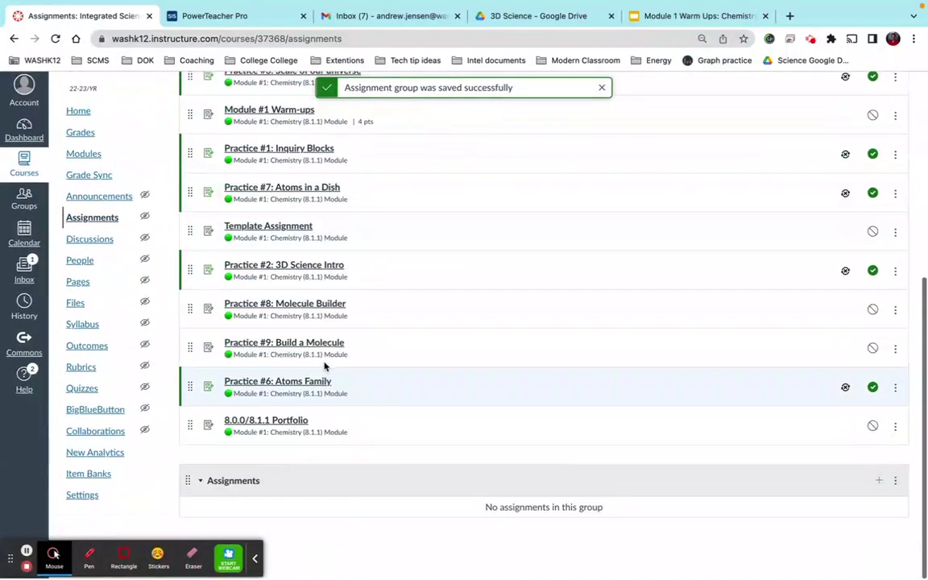
drag(191, 425, 194, 524)
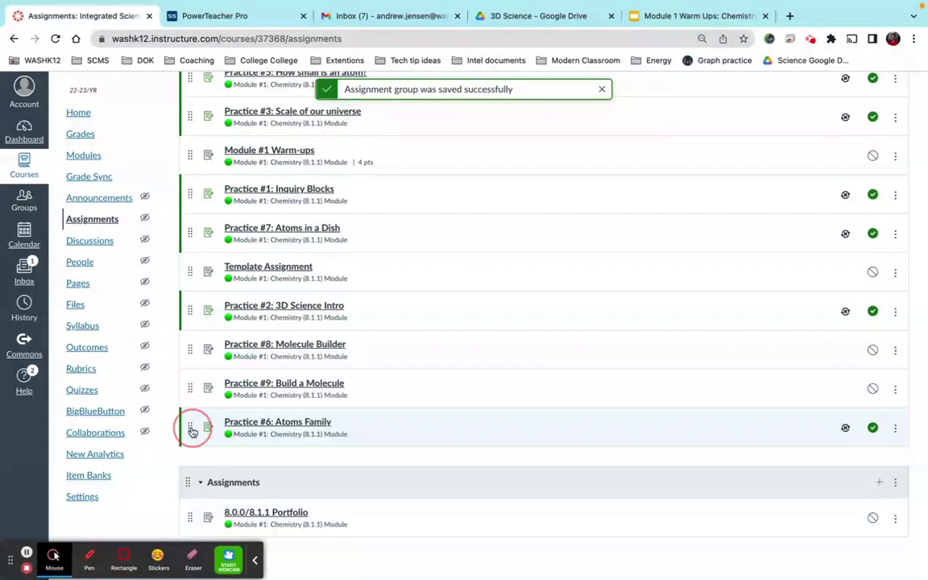
drag(192, 427, 203, 521)
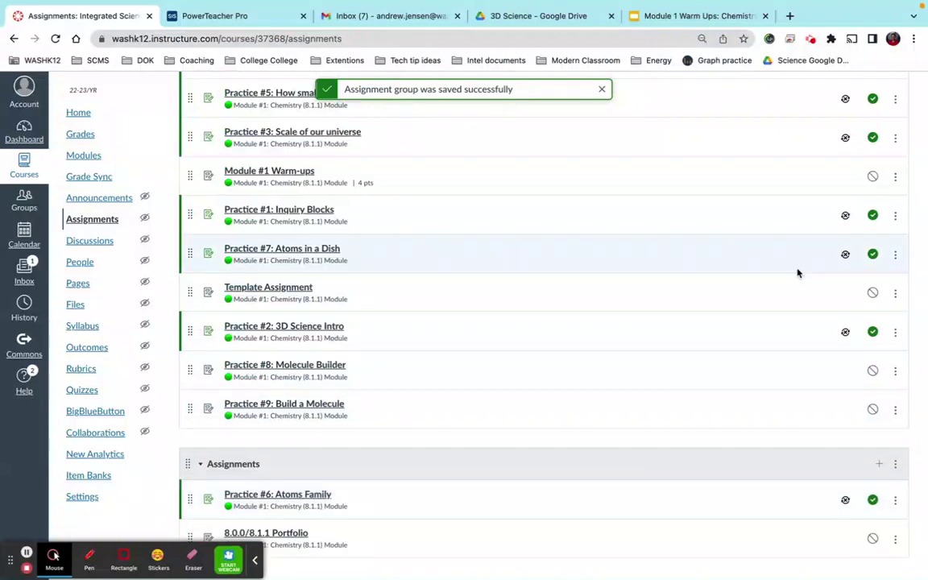
Step: Choose Move Contents from the Imported Assignments group's options menu
scroll(798, 271, up, 4)
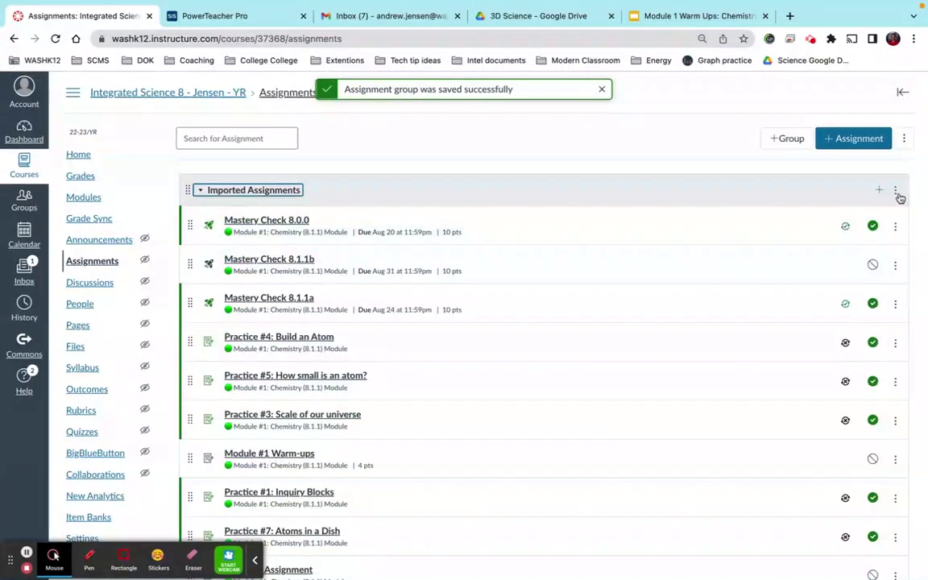
click(896, 192)
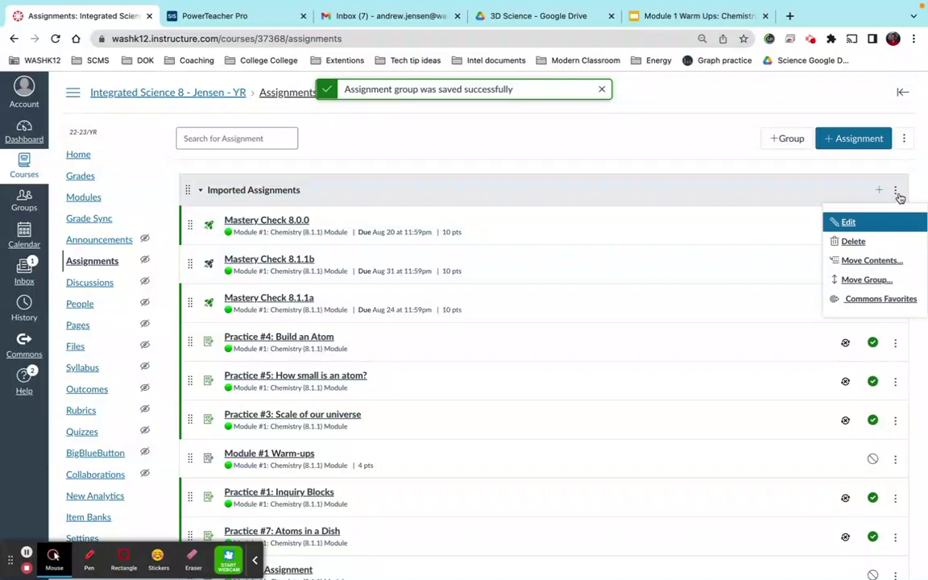
click(860, 260)
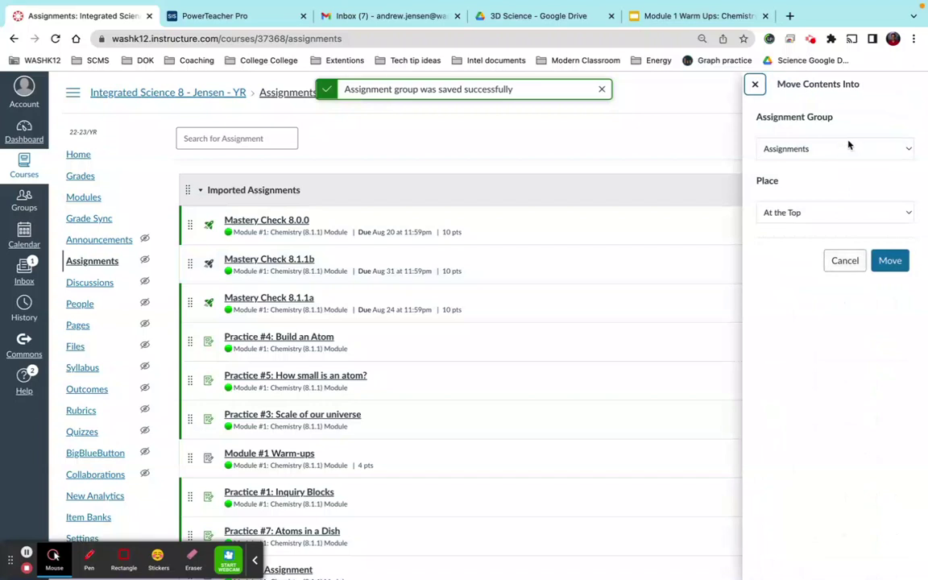
Step: Move all remaining imported assignments into the Assignments group as destination
click(780, 149)
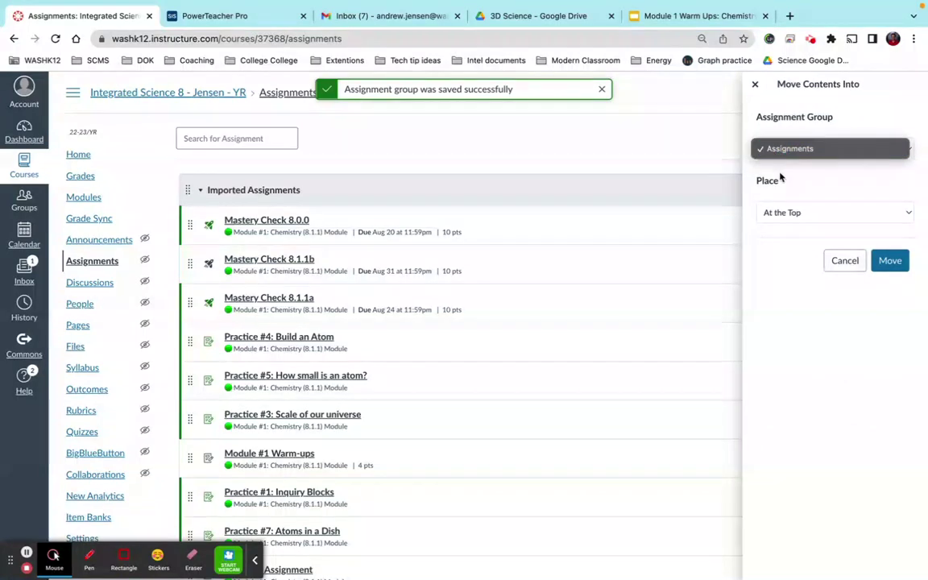
click(780, 177)
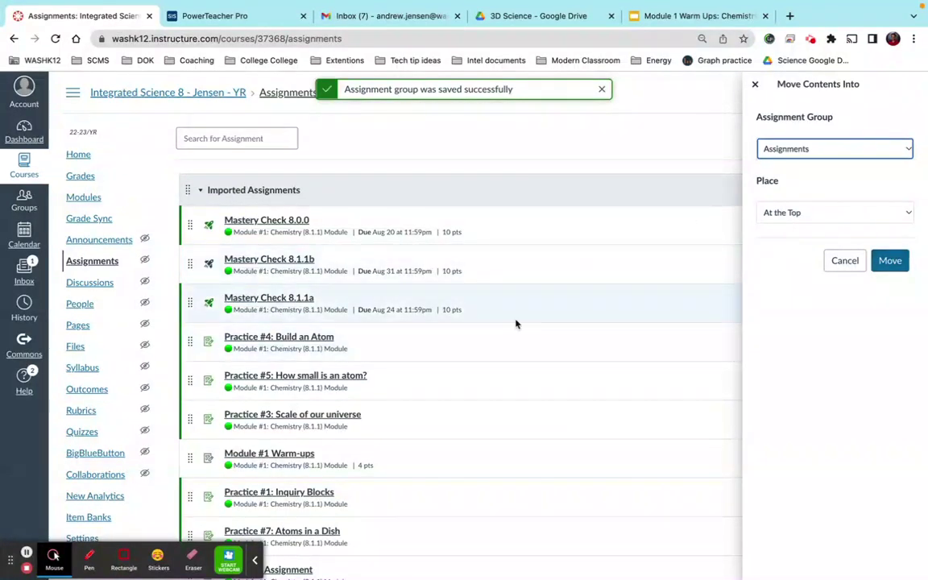
click(894, 261)
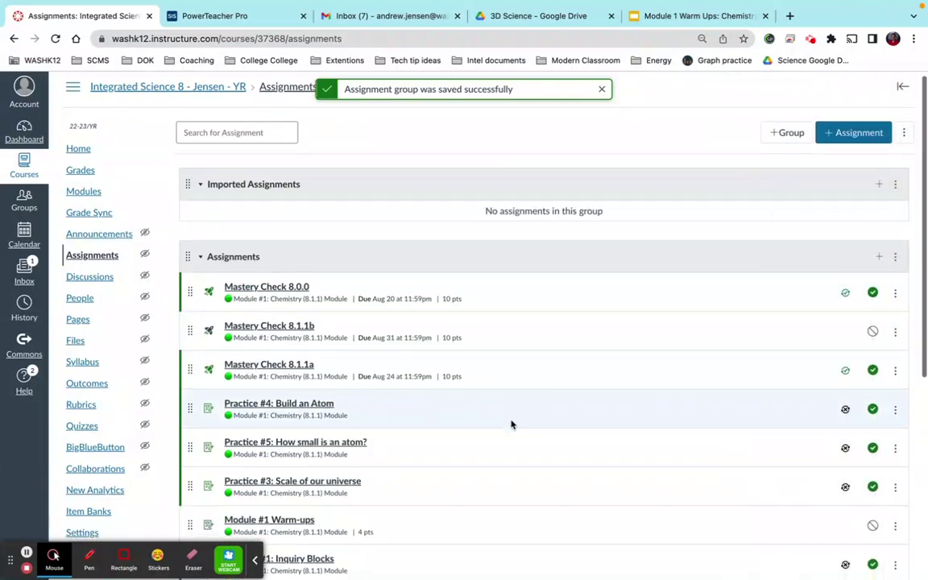
scroll(510, 423, down, 3)
scroll(511, 423, up, 3)
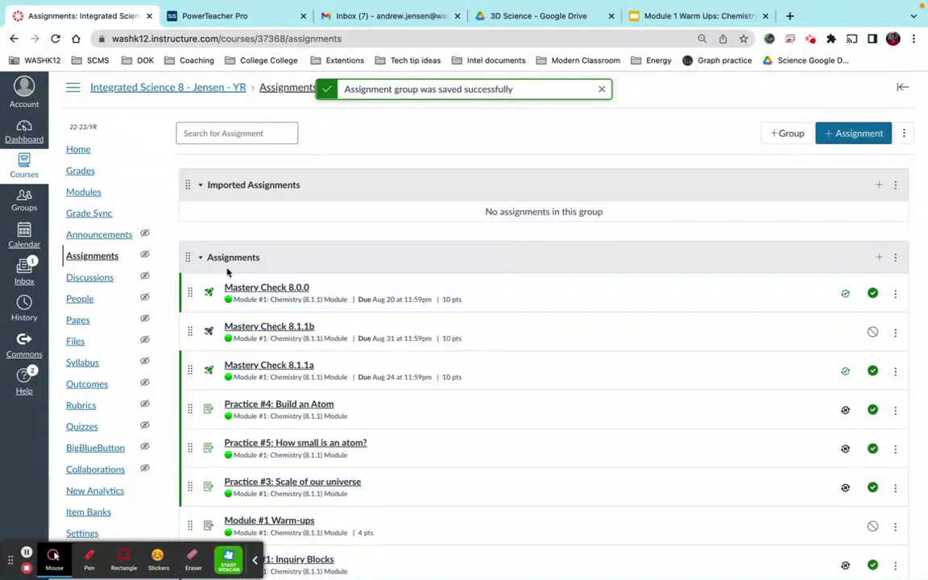
Step: Check the PowerTeacher Pro categories, then return to the Canvas assignments list
click(248, 18)
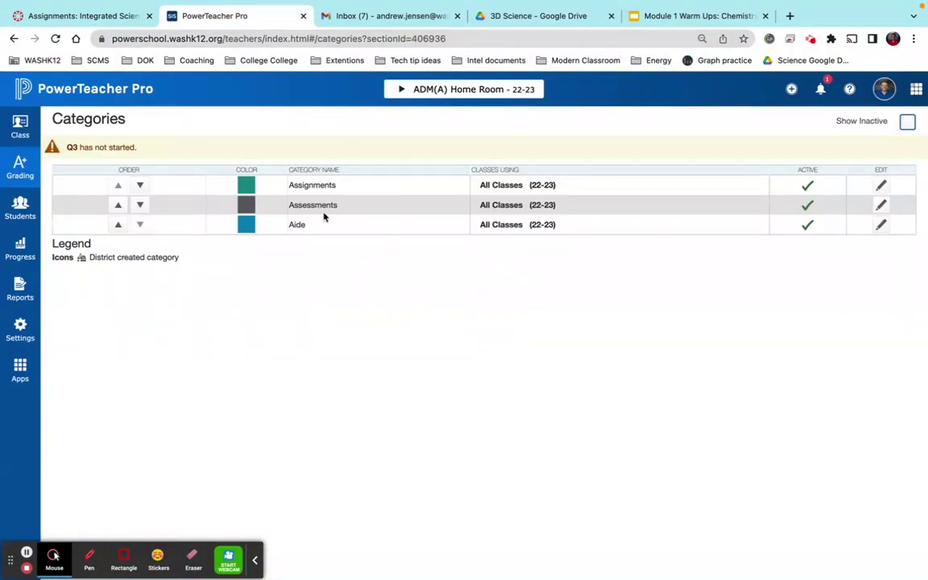
click(101, 15)
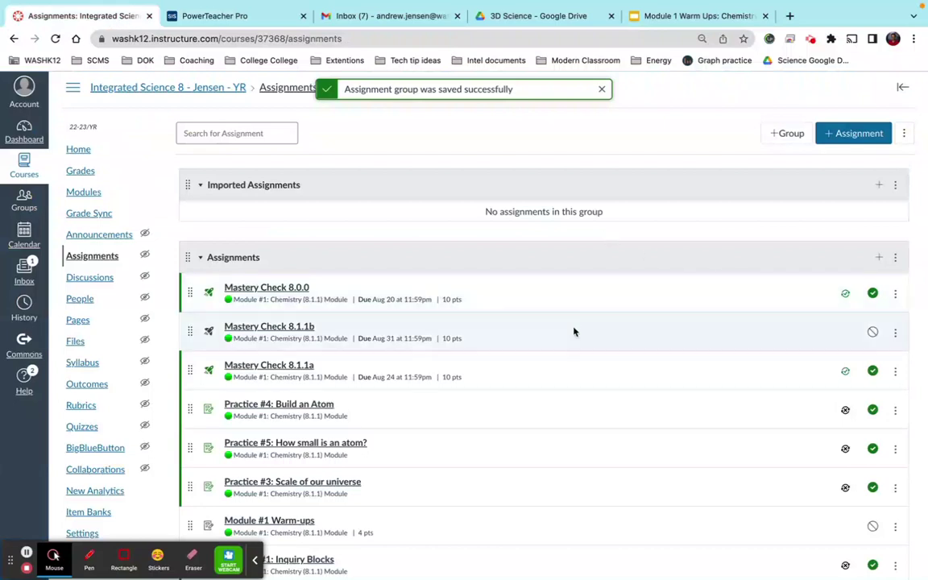
scroll(503, 323, down, 2)
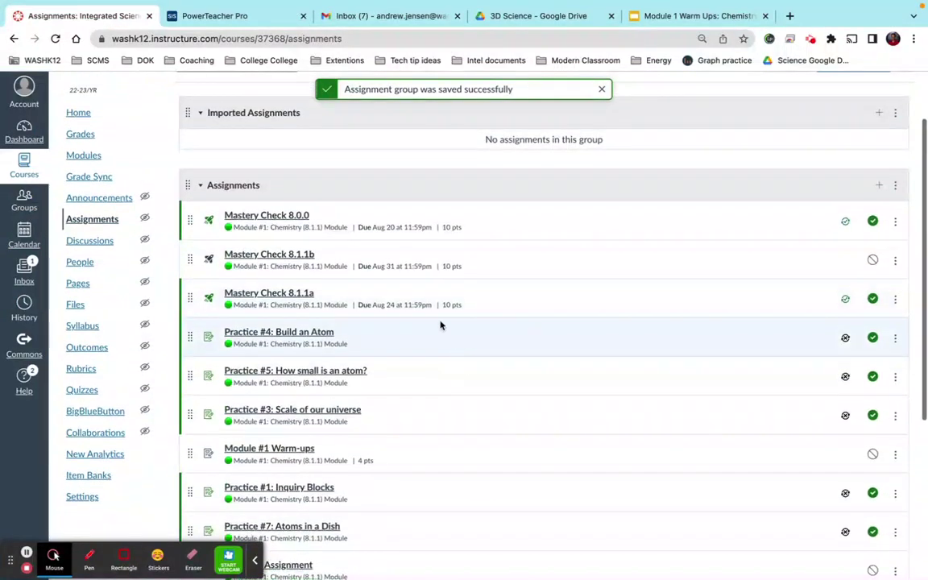
drag(369, 227, 427, 230)
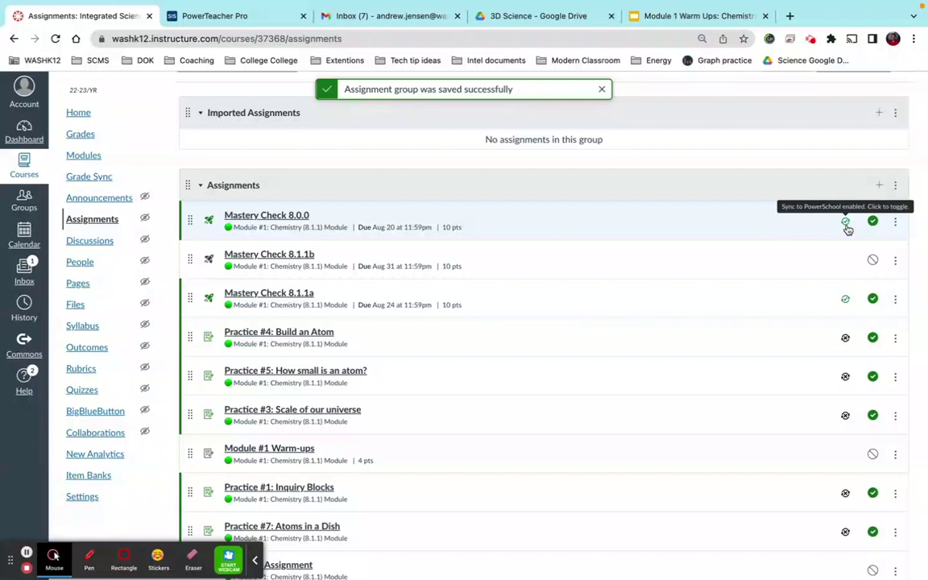
Step: Review the Assignments group's sync icons, collapse the group, and go to Grade Sync
scroll(847, 229, down, 2)
scroll(847, 230, down, 2)
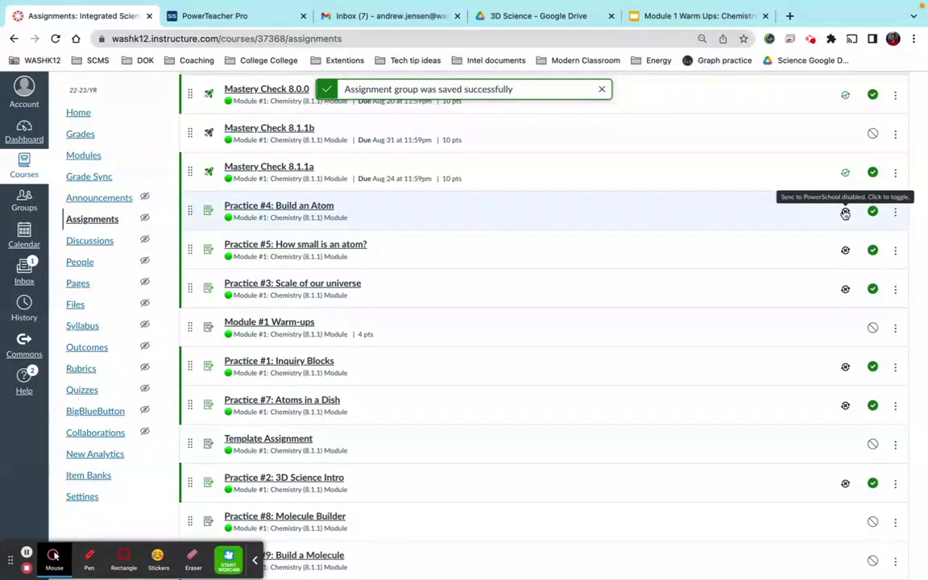
scroll(845, 214, up, 3)
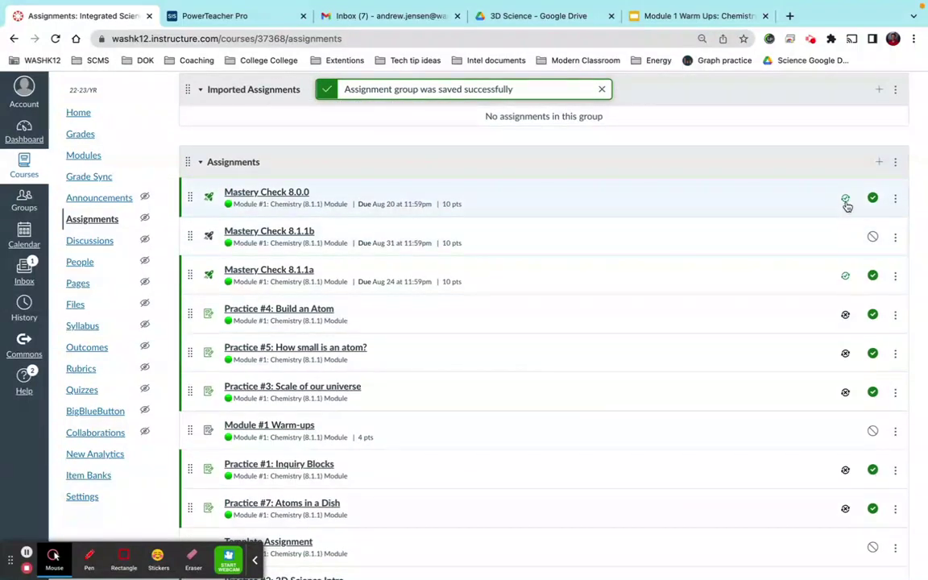
scroll(848, 270, down, 2)
scroll(846, 267, down, 5)
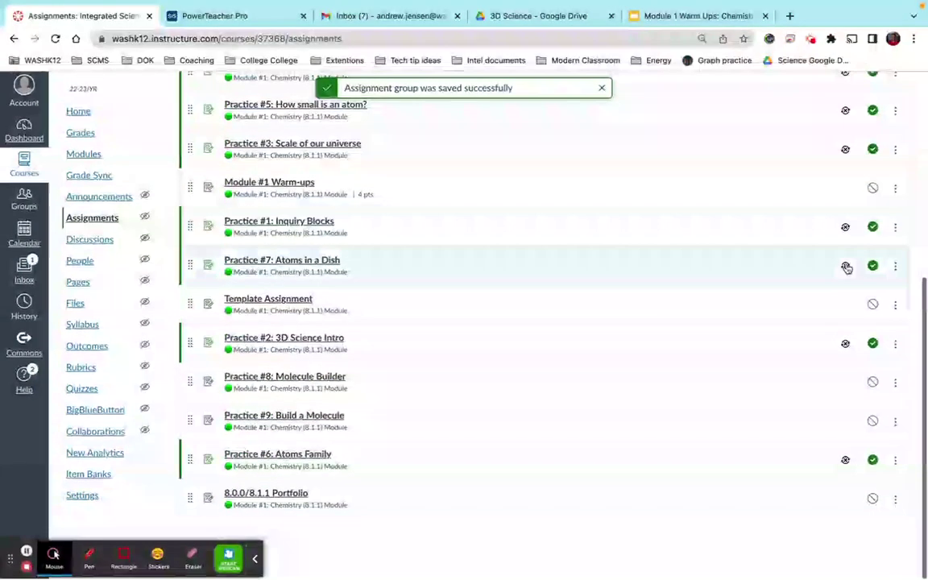
scroll(846, 267, up, 5)
scroll(847, 267, up, 2)
scroll(847, 268, down, 2)
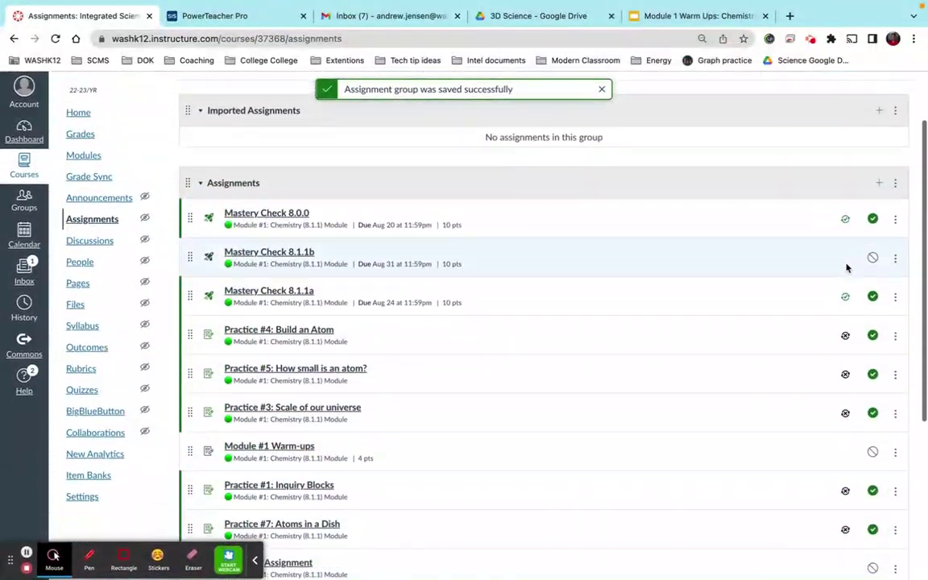
scroll(846, 267, down, 1)
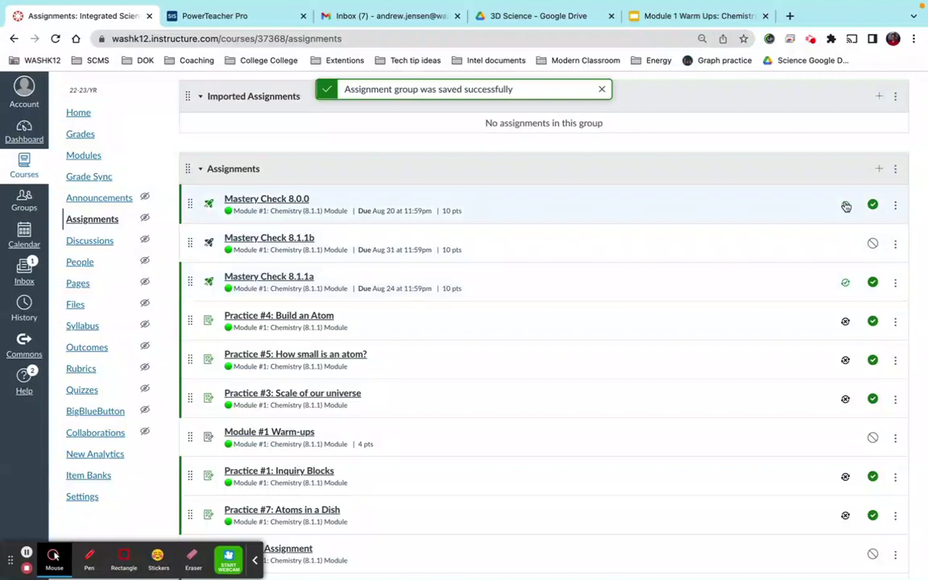
click(230, 168)
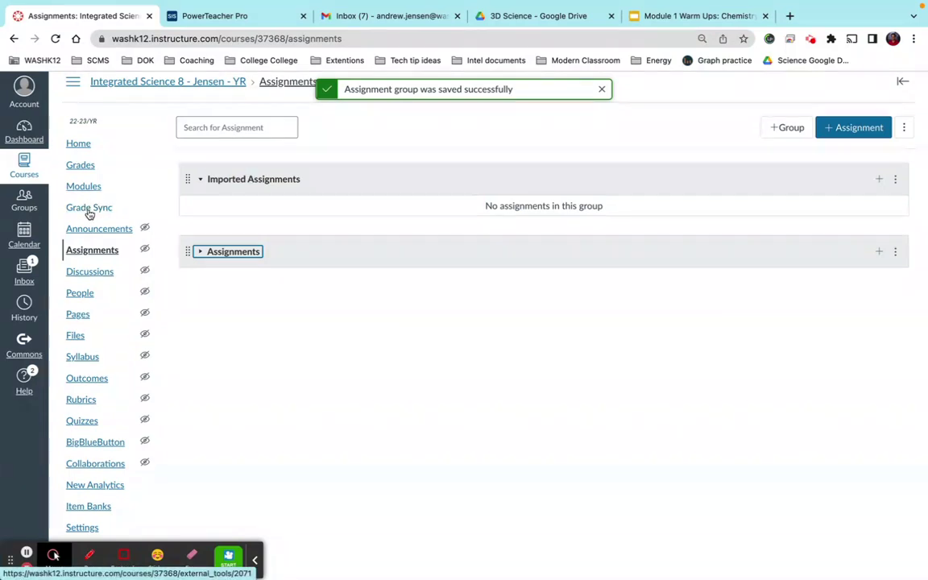
click(89, 209)
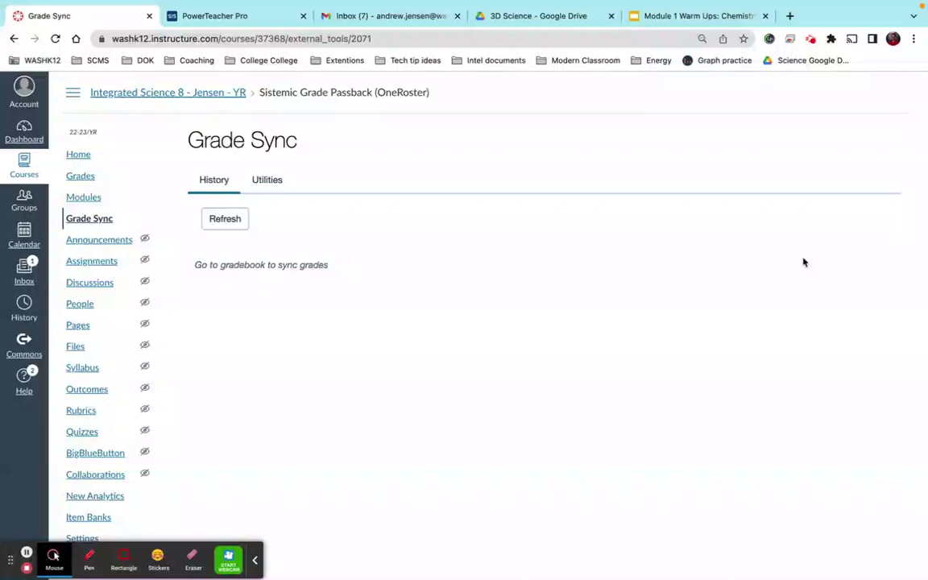
Step: Show the Grade Sync Utilities tab with remaster passback and nightly sync options
click(268, 181)
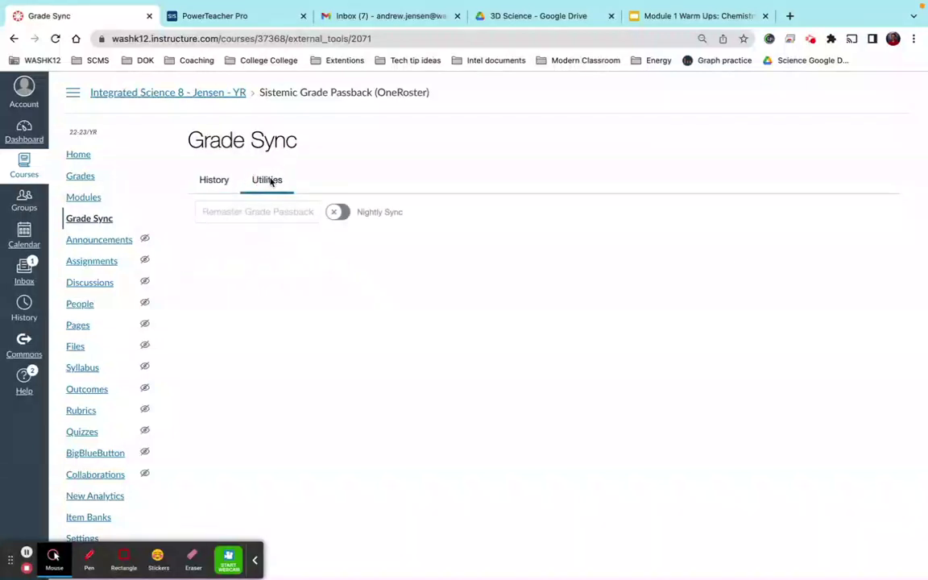
Step: Switch on Nightly Sync, then go to the course Gradebook
click(334, 213)
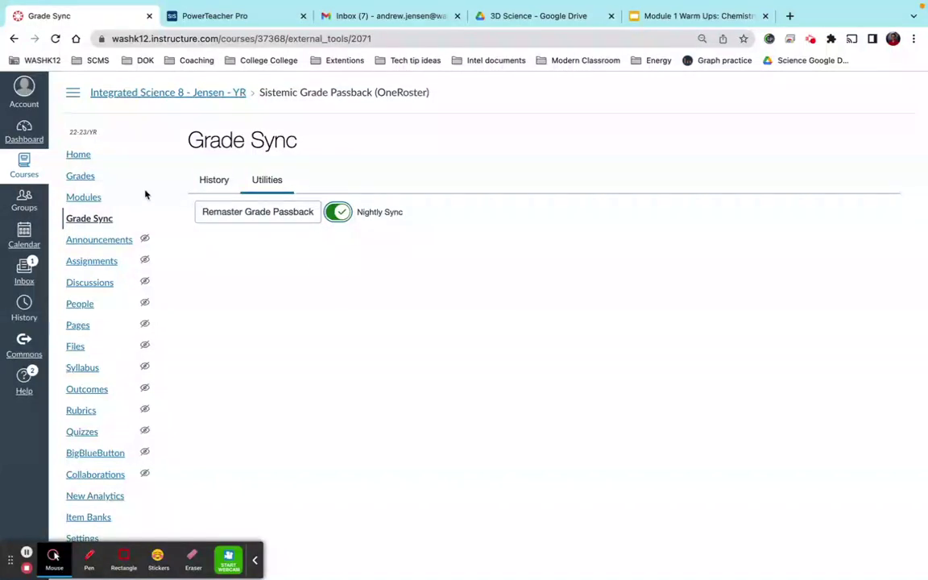
click(80, 177)
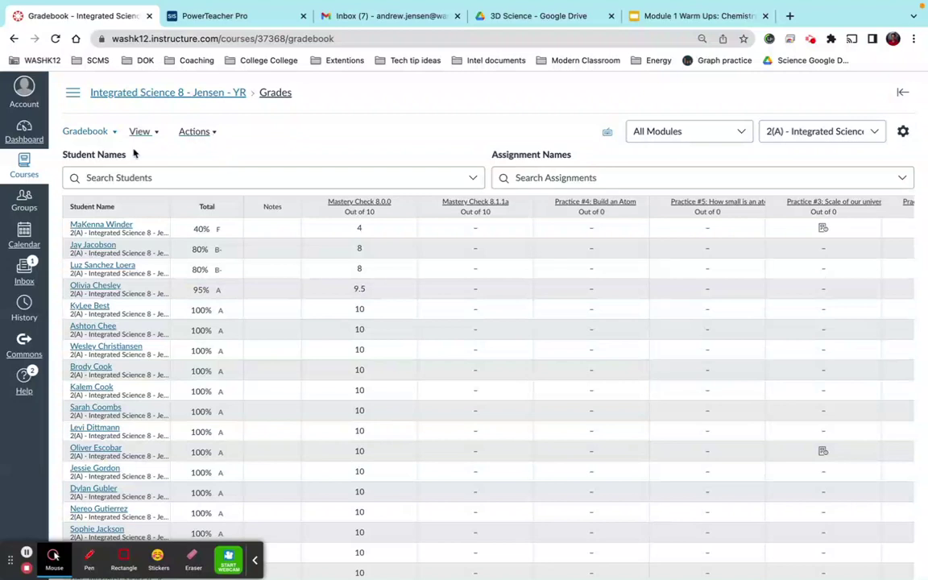
Step: Open the Gradebook Actions menu showing Sync to PowerSchool (OneRoster)
click(205, 133)
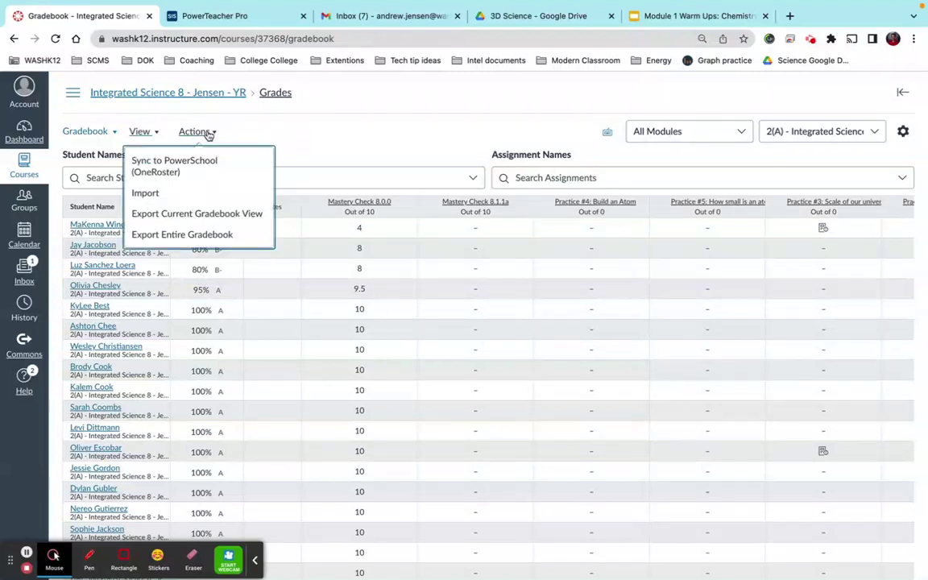